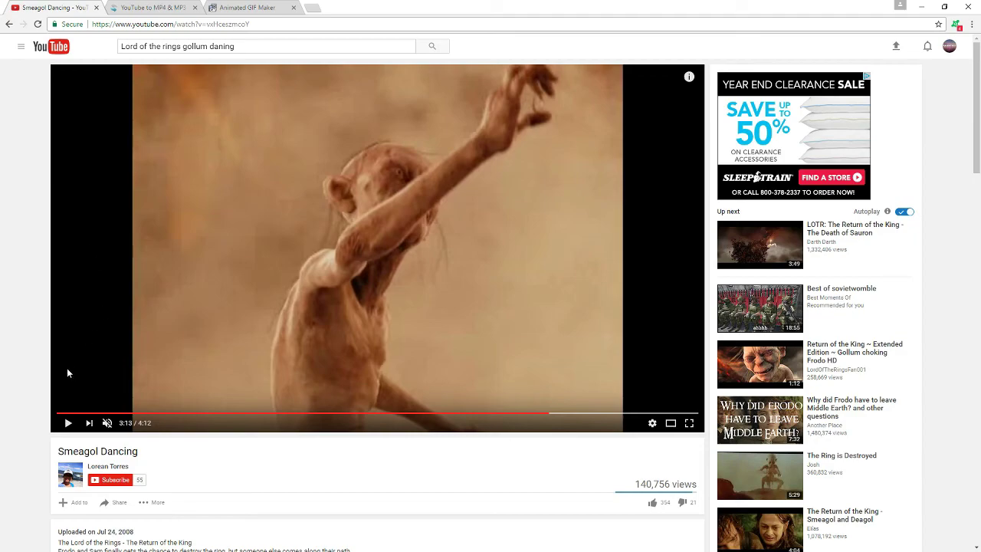
- Preview the Smeagol Dancing video, then copy its YouTube web address
click(69, 423)
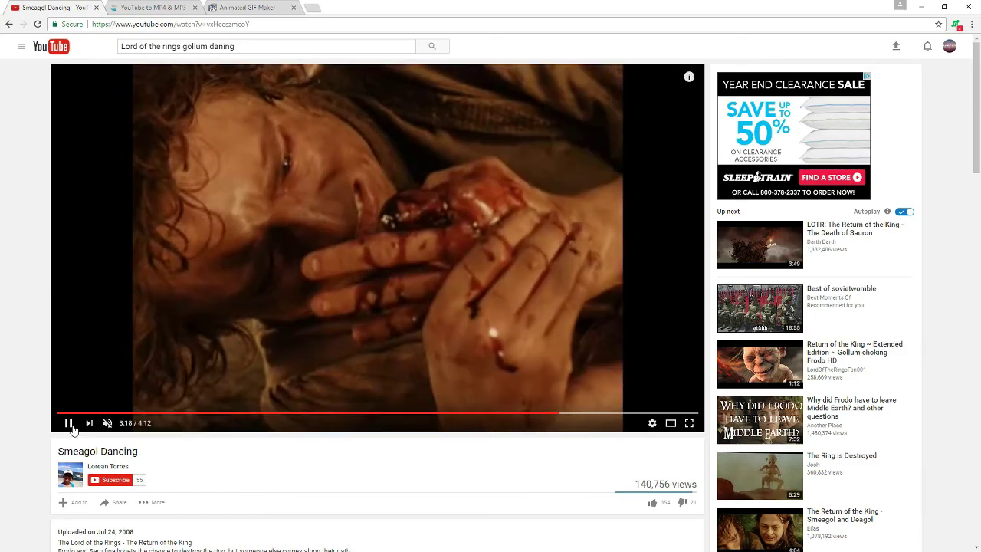
click(68, 423)
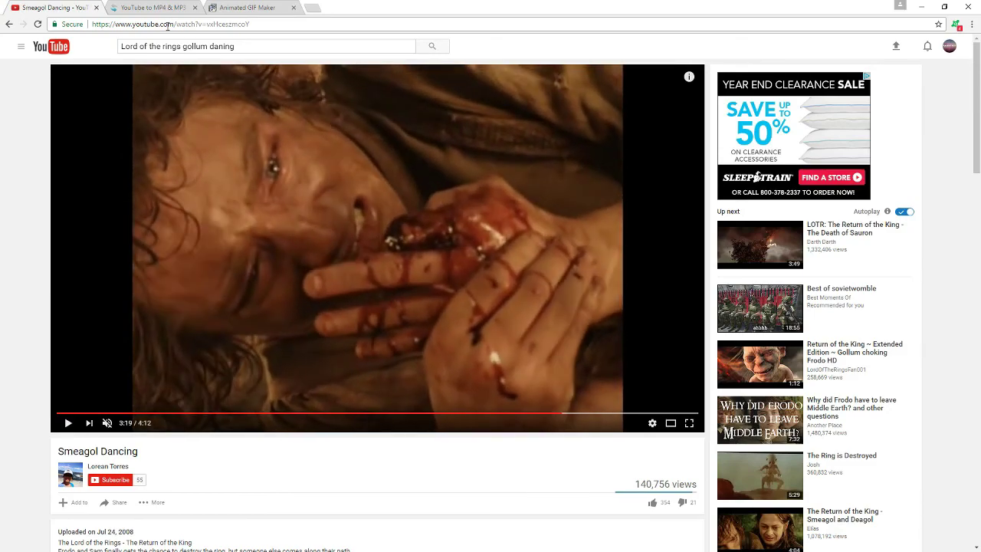
click(167, 25)
right_click(167, 25)
click(180, 60)
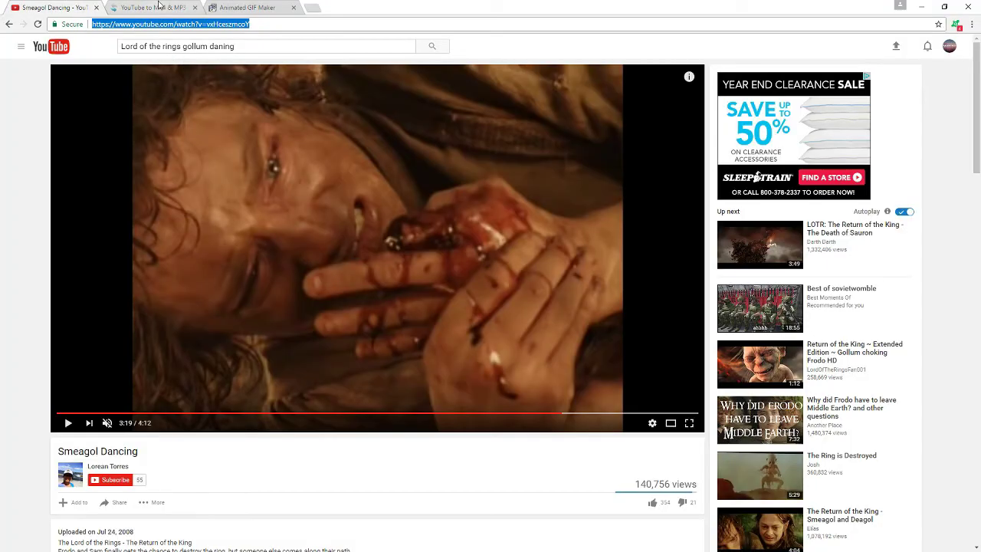
- Paste the Smeagol Dancing URL into ClipConverter and start a Download with no conversion
click(159, 6)
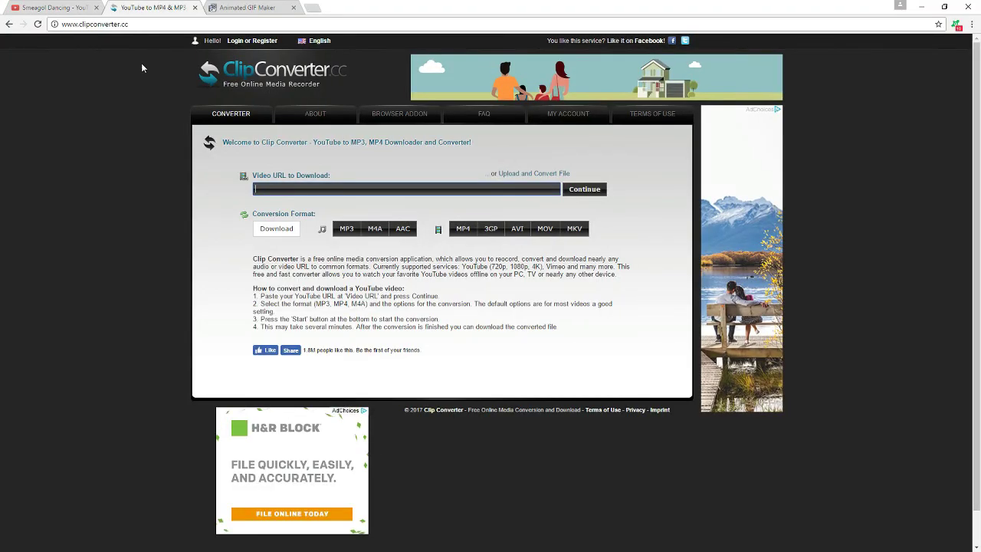
click(300, 186)
right_click(300, 186)
click(345, 249)
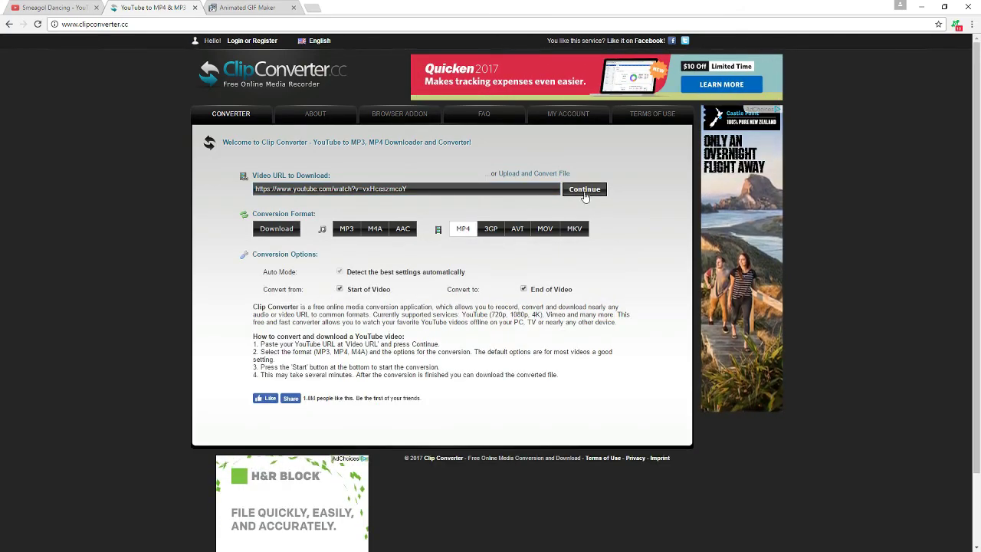
click(583, 190)
click(294, 7)
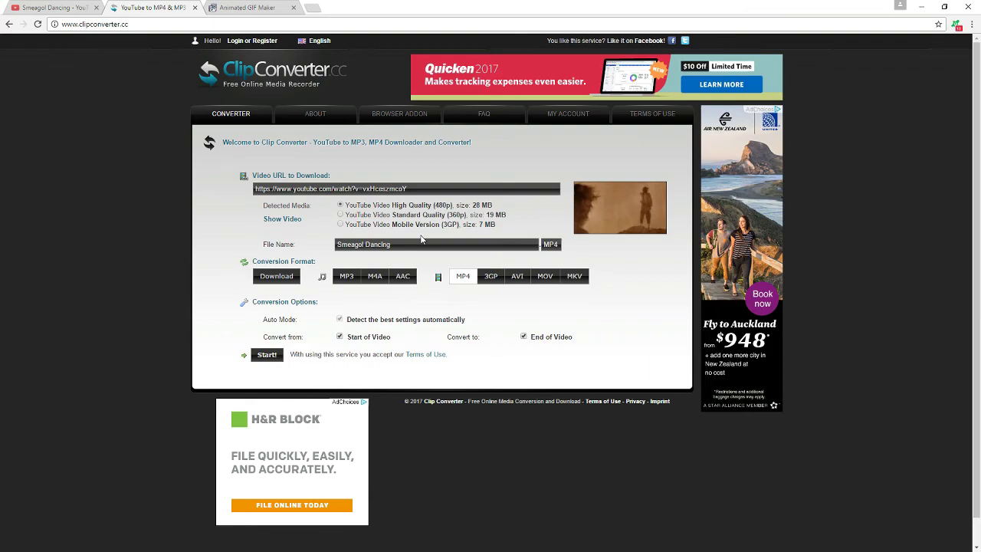
click(281, 277)
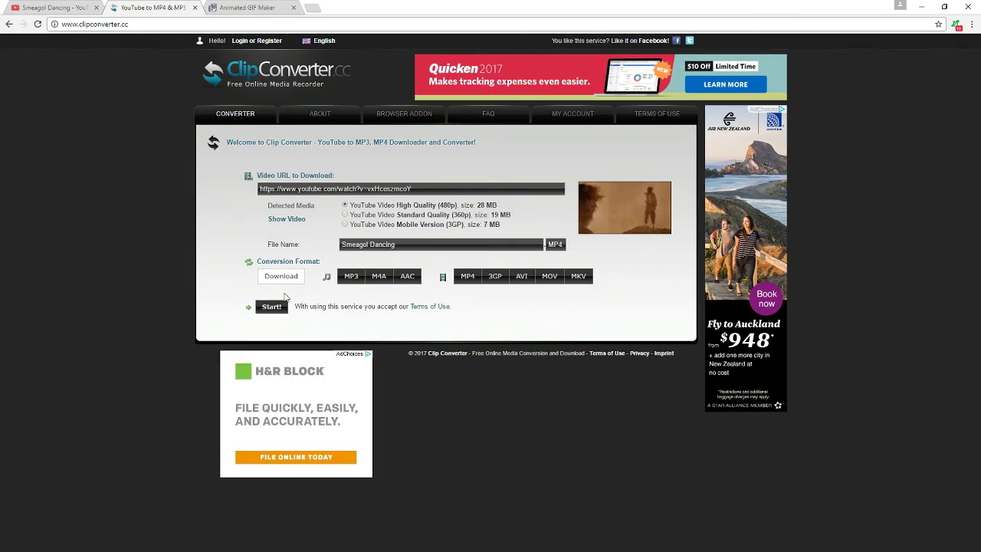
click(279, 310)
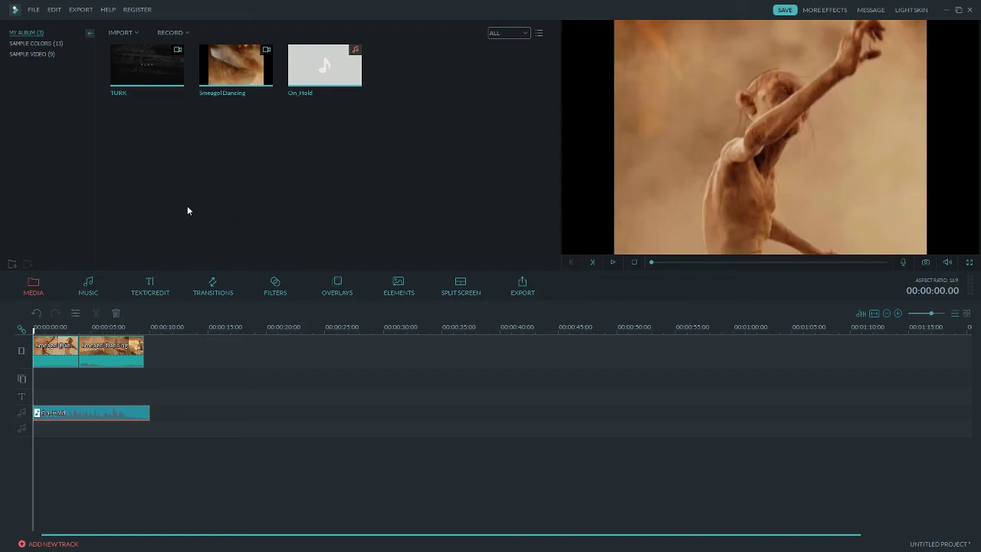
key(space)
- Export the Filmora project in MP3 format and close the finished Convert window
click(531, 289)
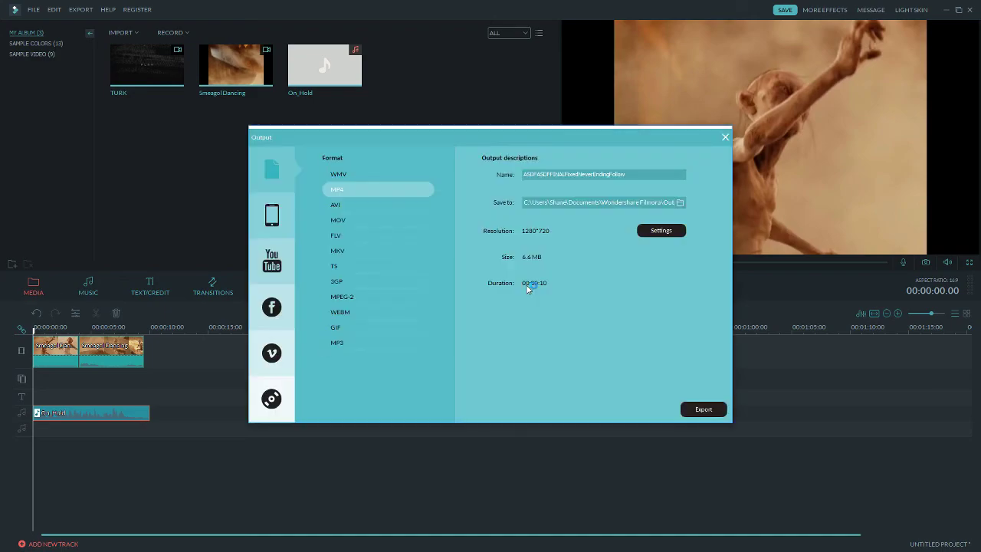
click(377, 343)
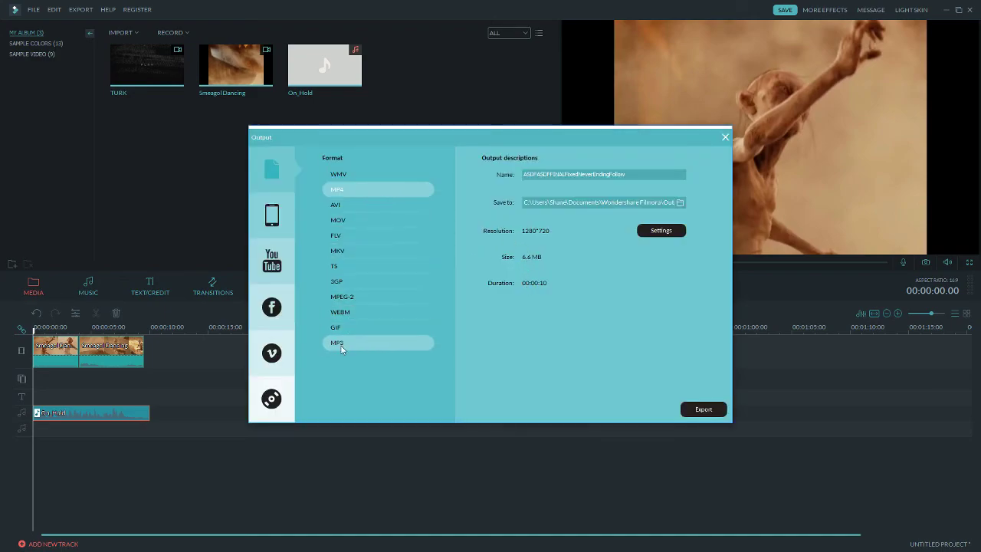
click(701, 404)
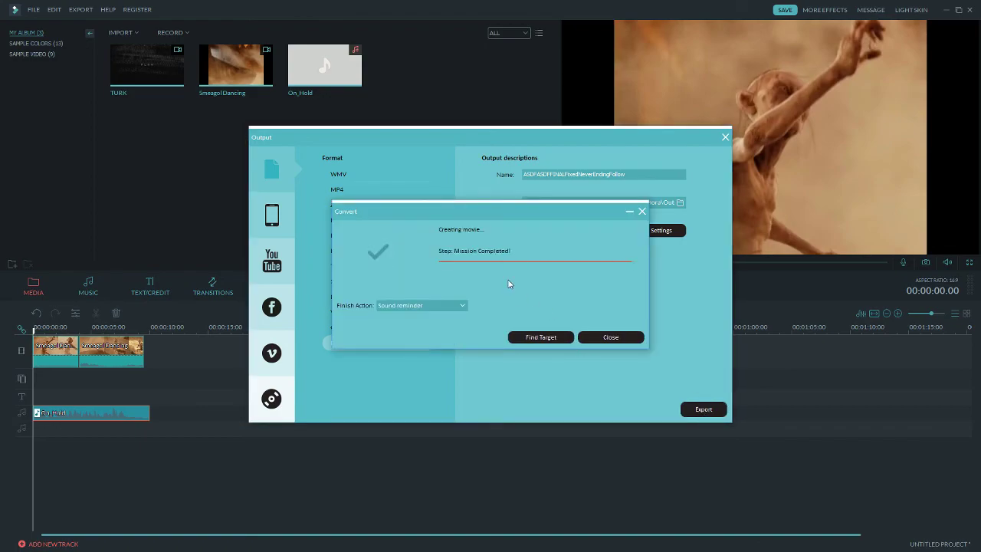
click(549, 338)
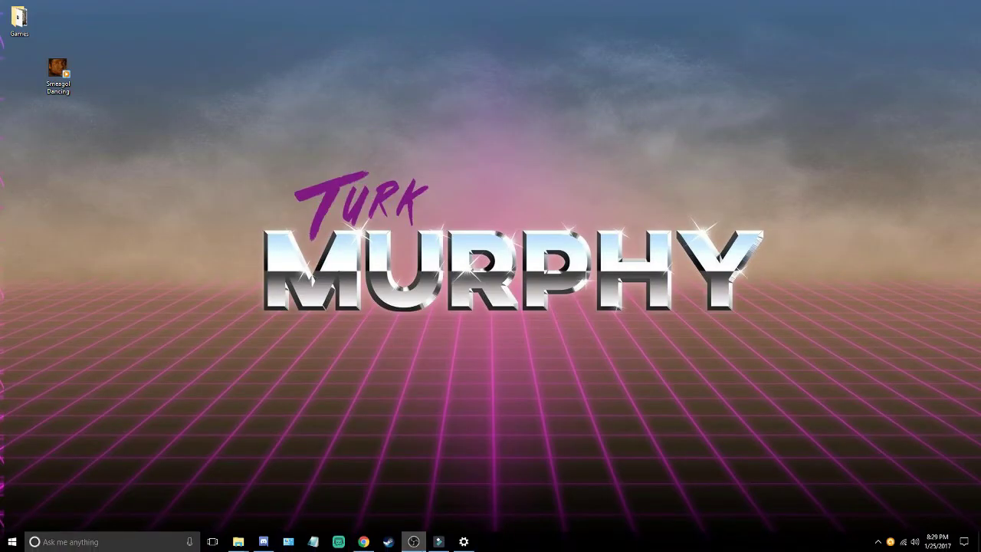
- Upload Happy Gollum.mp4 to ezgif's Video to GIF converter
click(364, 541)
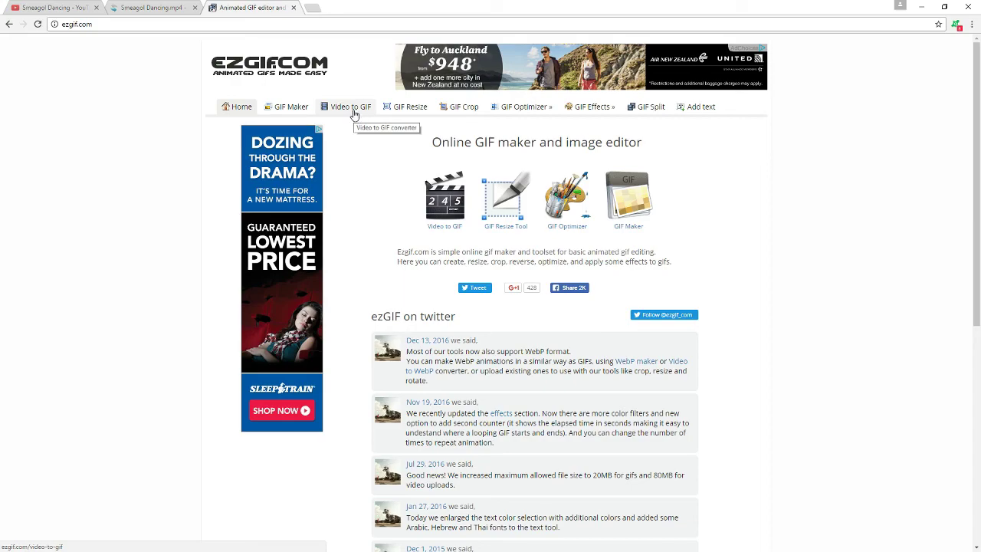
click(354, 113)
click(345, 196)
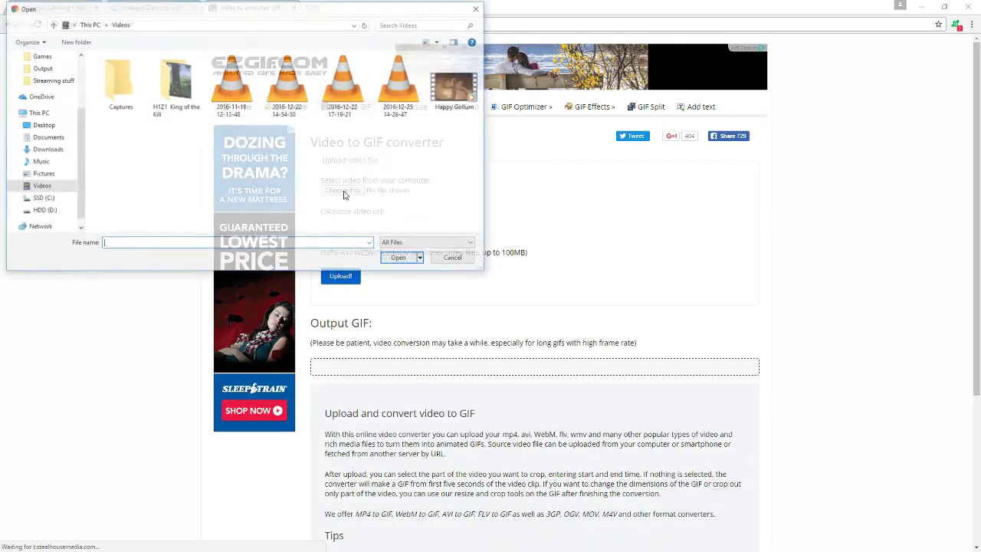
double_click(448, 96)
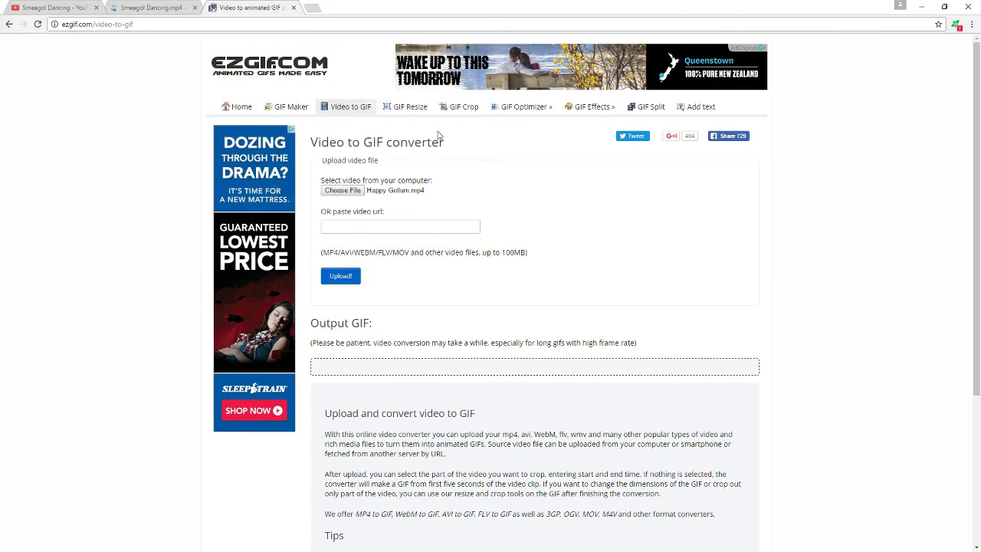
click(341, 277)
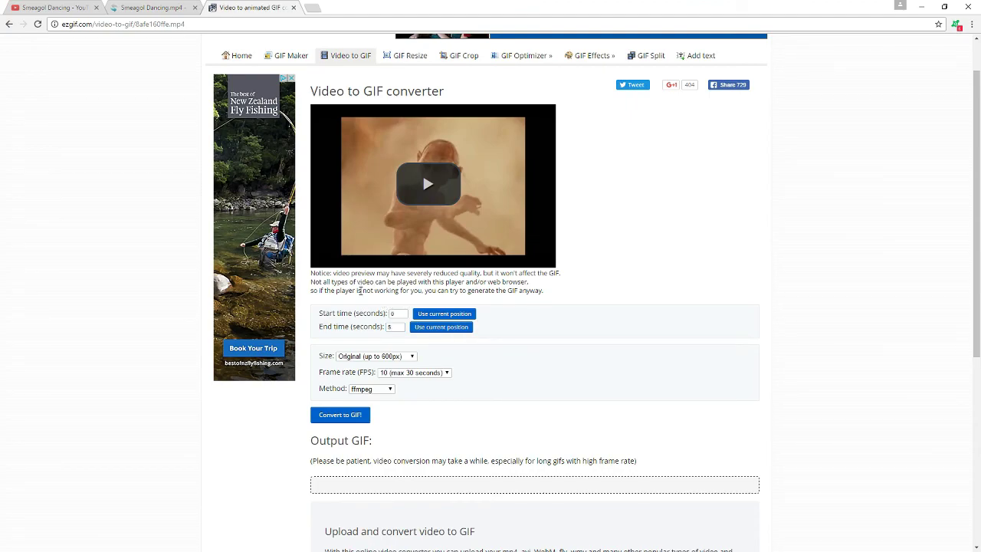
- Set the GIF end time to 10 seconds and convert the clip to GIF
double_click(399, 325)
text(10)
scroll(278, 440, down, 1)
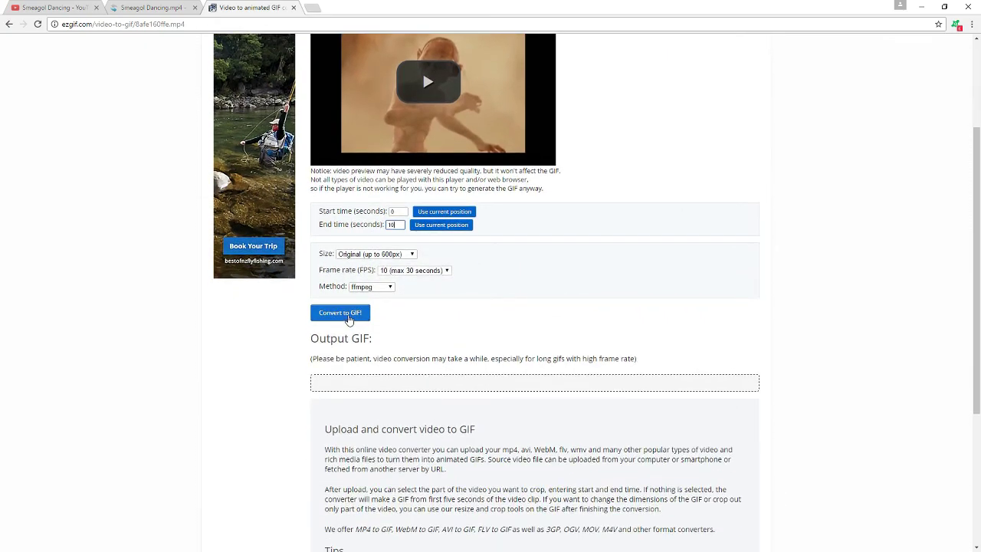
click(346, 316)
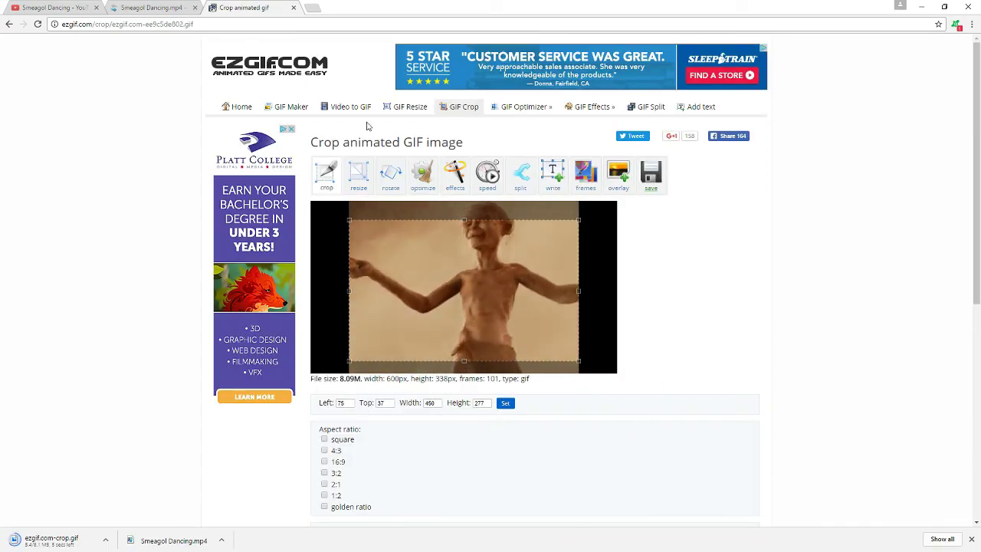
- Stretch the crop box to the GIF's full 338-pixel height, then crop and download it
drag(464, 220, 467, 198)
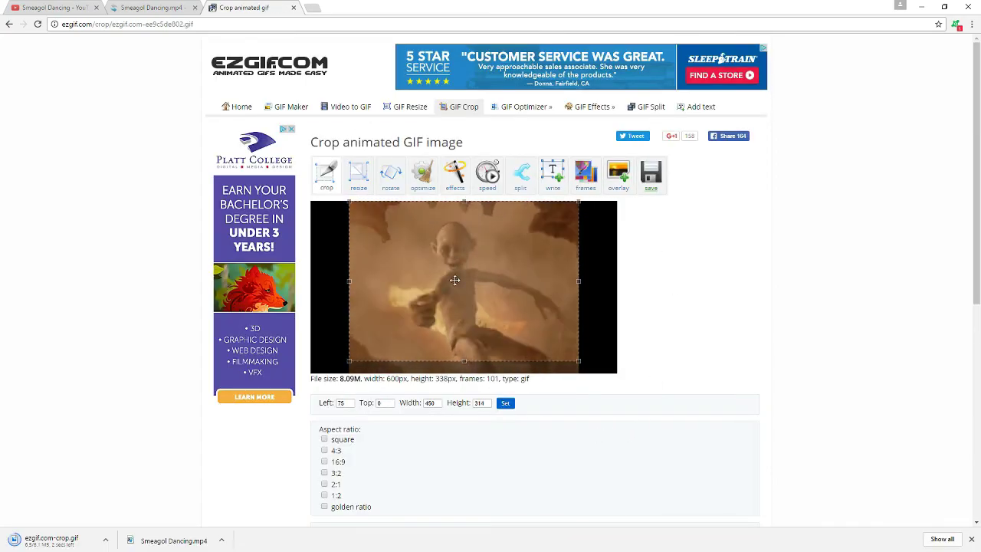
drag(465, 360, 471, 380)
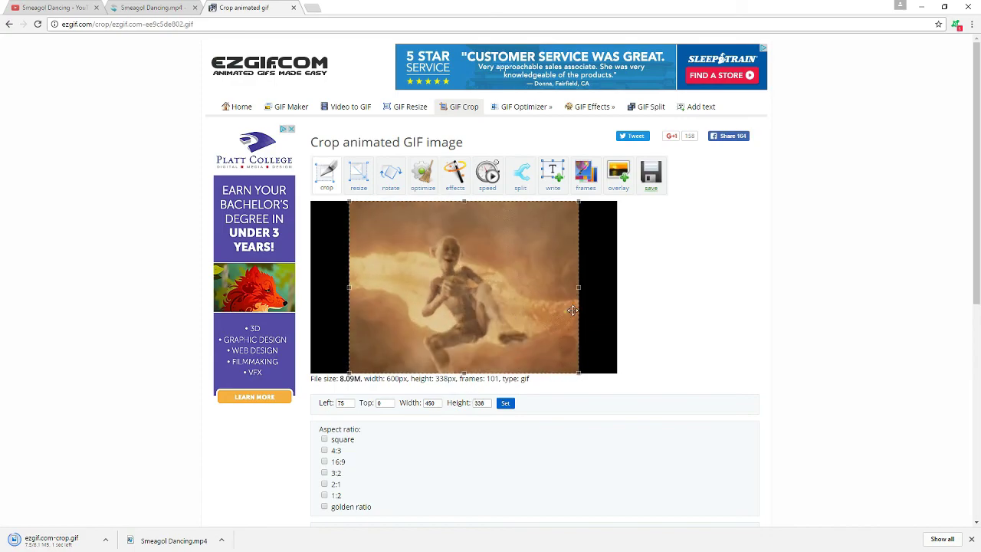
click(642, 204)
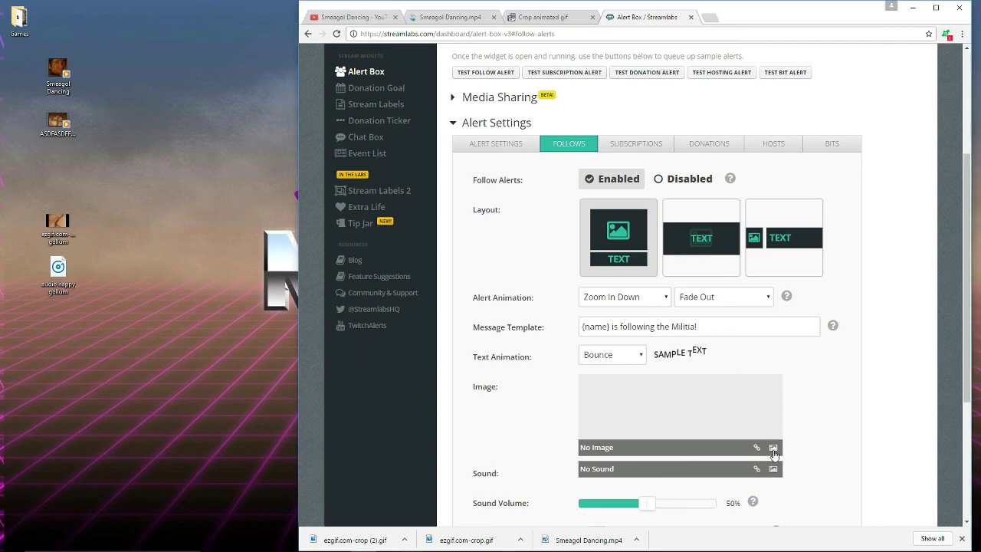
- Upload the Happy gollum GIF and select it as the follow alert image
click(773, 447)
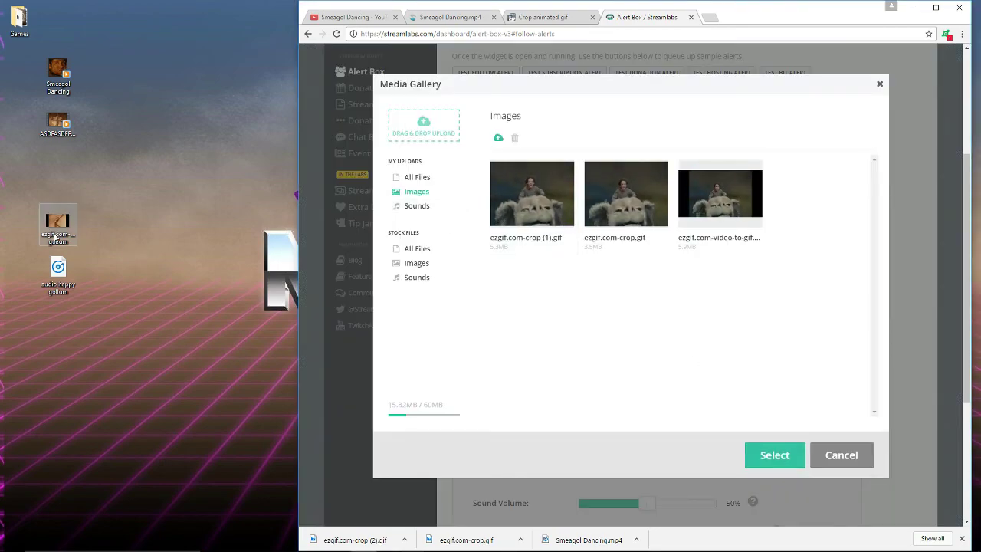
mouse_move(55, 238)
mouse_down()
mouse_move(585, 239)
mouse_move(657, 326)
mouse_up()
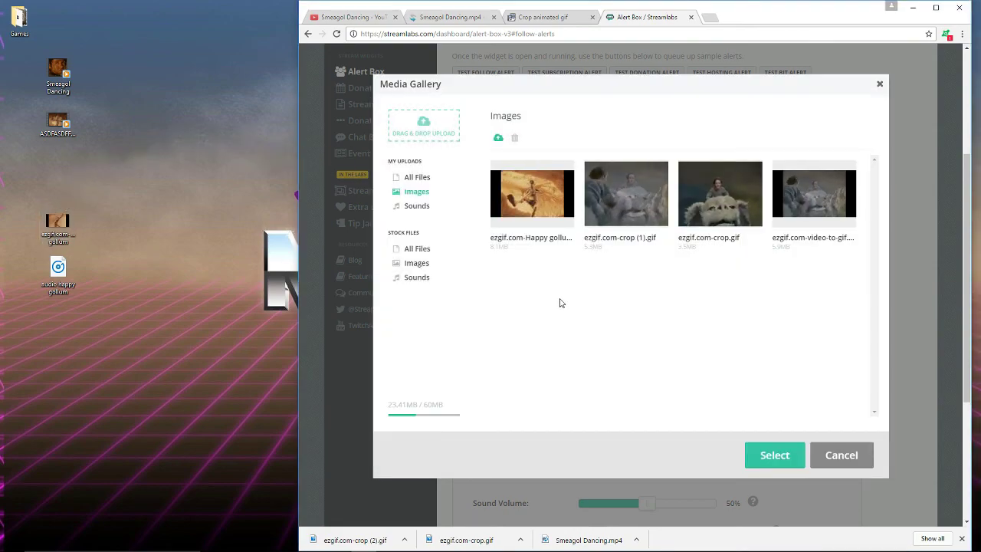
click(771, 459)
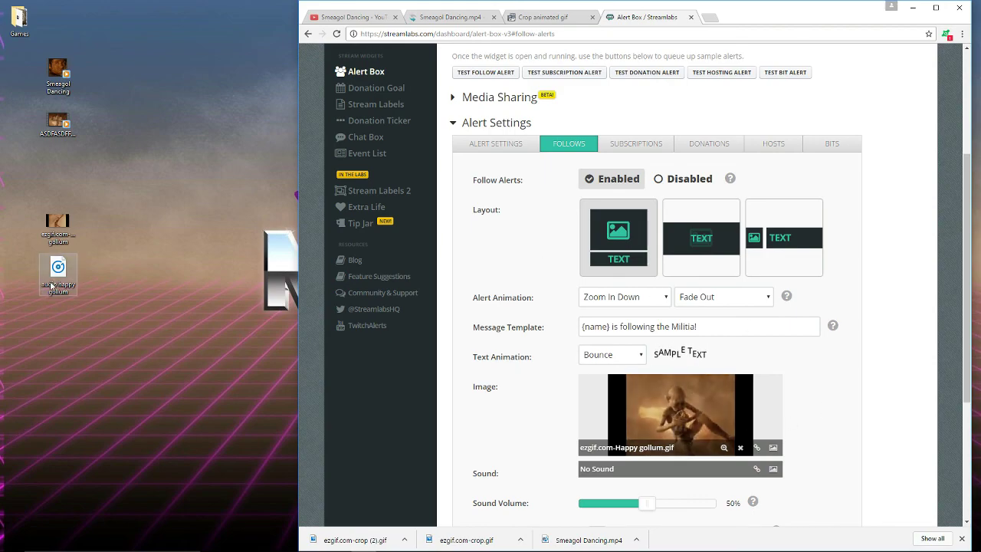
- Upload the happy gollum audio clip as the alert sound and save the settings
click(773, 470)
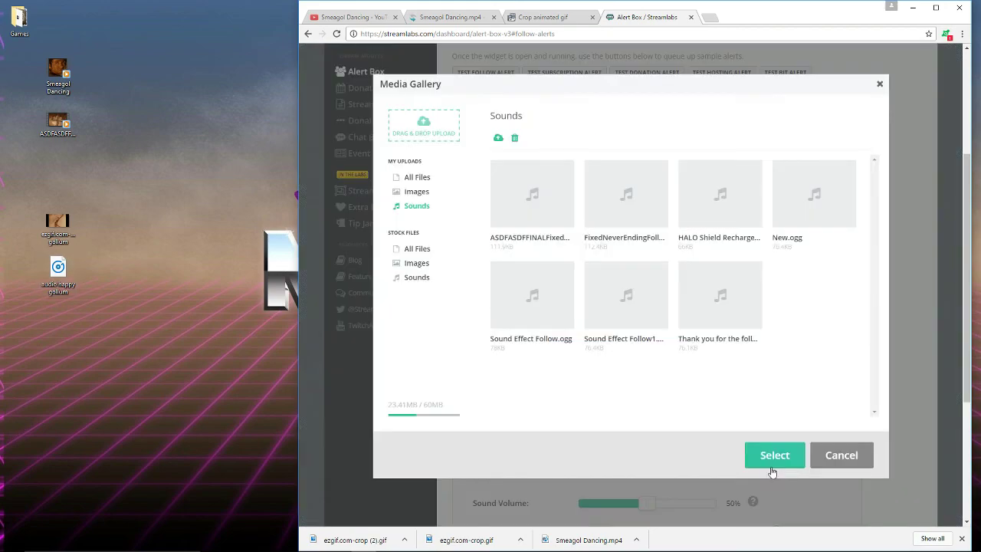
mouse_move(57, 268)
mouse_down()
mouse_move(65, 280)
mouse_move(679, 273)
mouse_move(806, 314)
mouse_move(807, 330)
mouse_up()
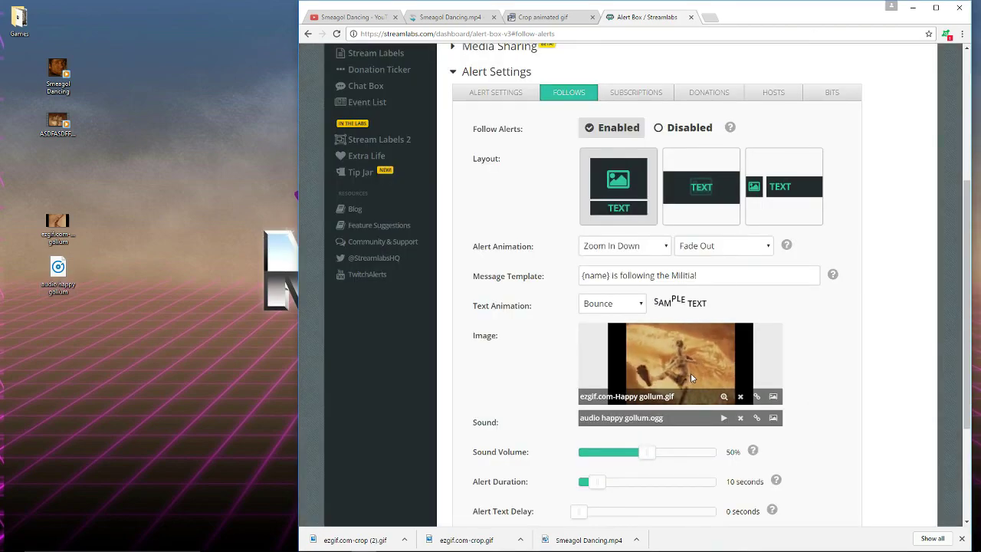
scroll(589, 396, down, 1)
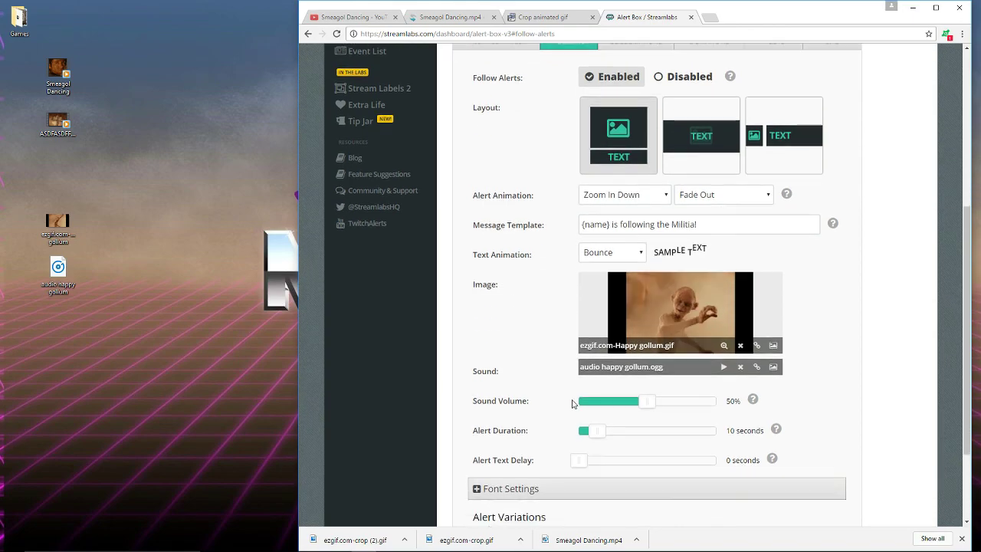
mouse_move(596, 430)
mouse_down()
mouse_move(682, 423)
mouse_move(593, 432)
mouse_up()
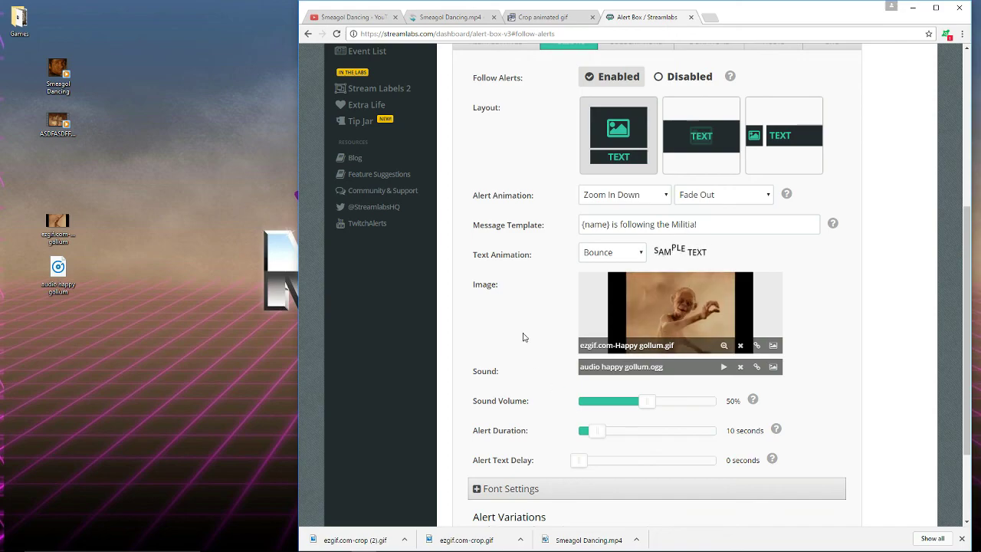
scroll(512, 261, down, 3)
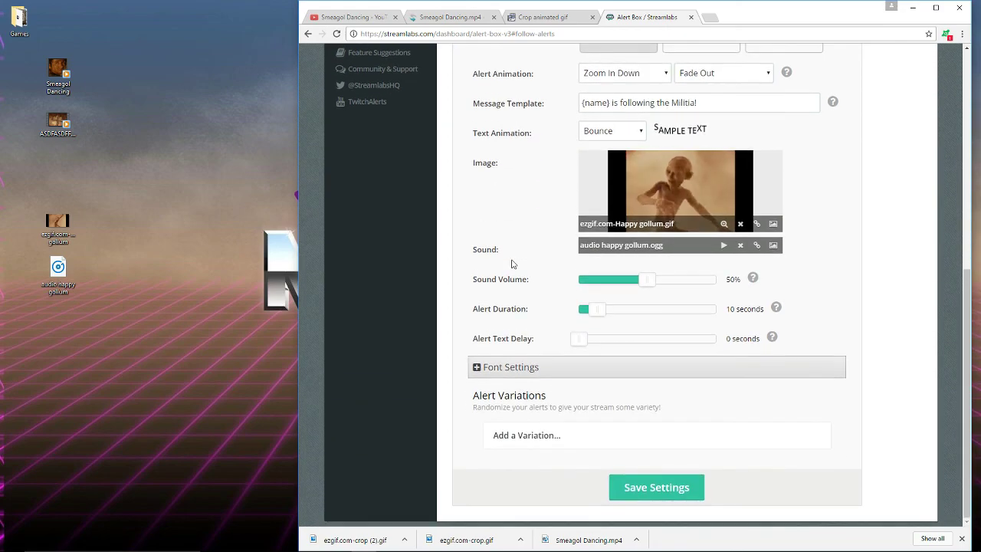
click(665, 488)
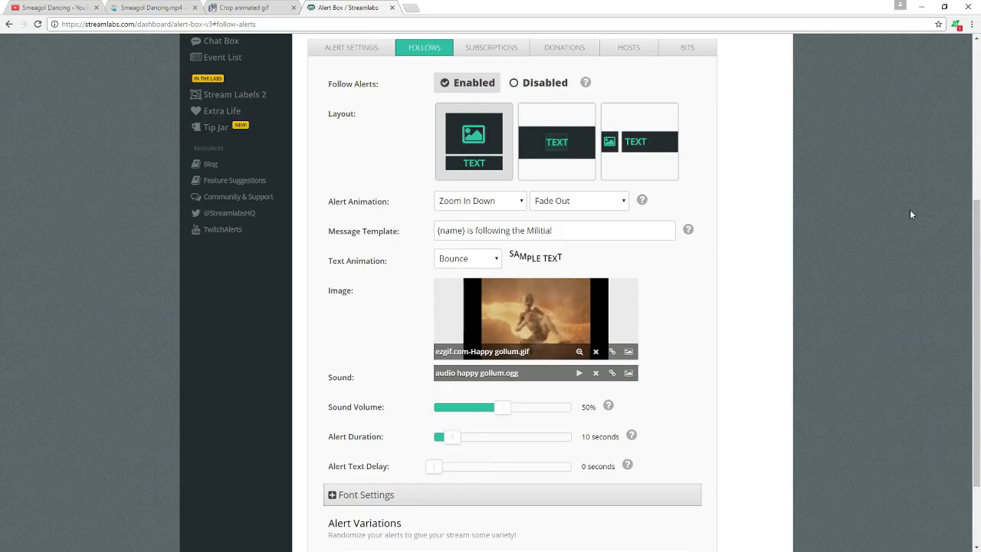
- Scroll back up to review the saved follow alert settings
scroll(414, 134, up, 1)
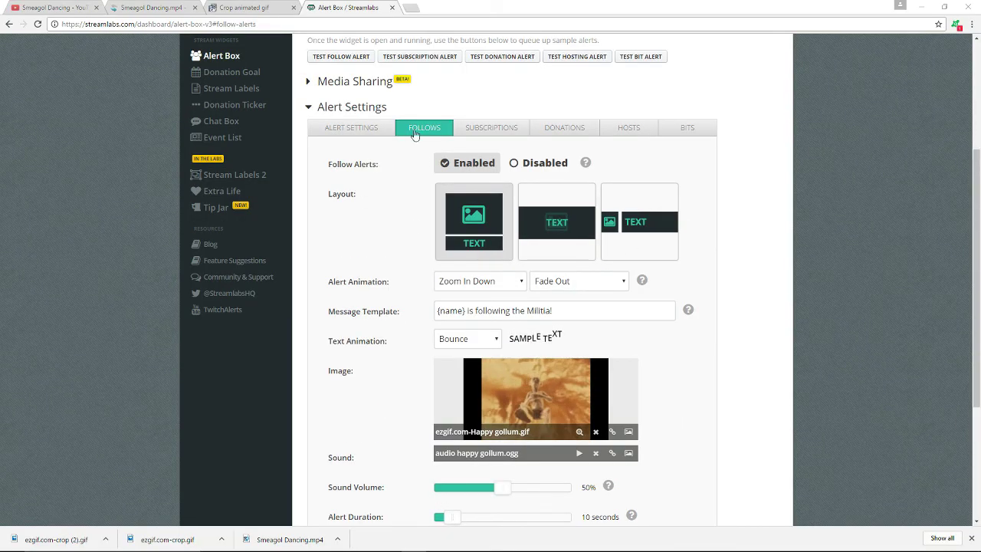